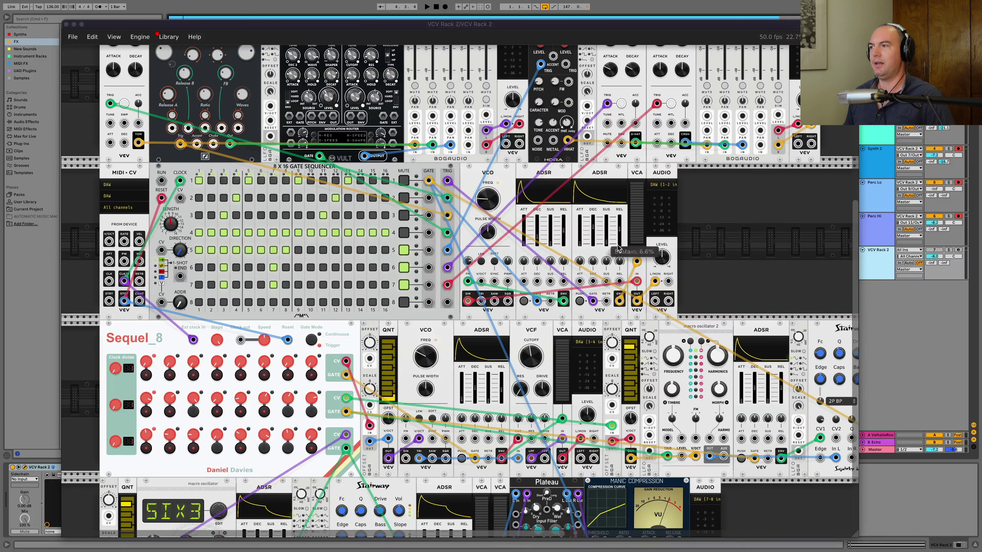
Mute tracks 2, 3 and 4 on the 8 x 16 gate sequencer.
{"action": "left_click", "coordinate": [406, 197]}
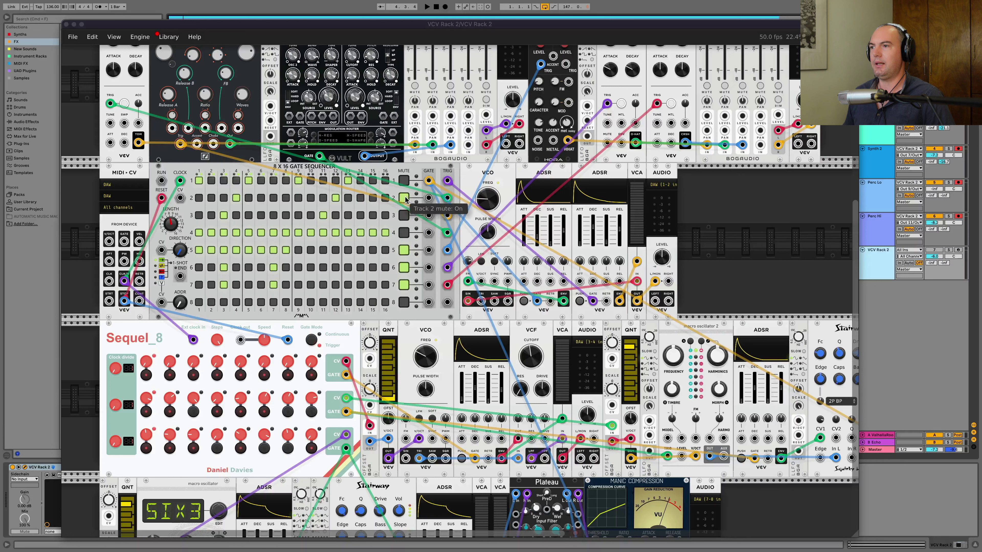
{"action": "left_click", "coordinate": [404, 214]}
{"action": "left_click", "coordinate": [405, 232]}
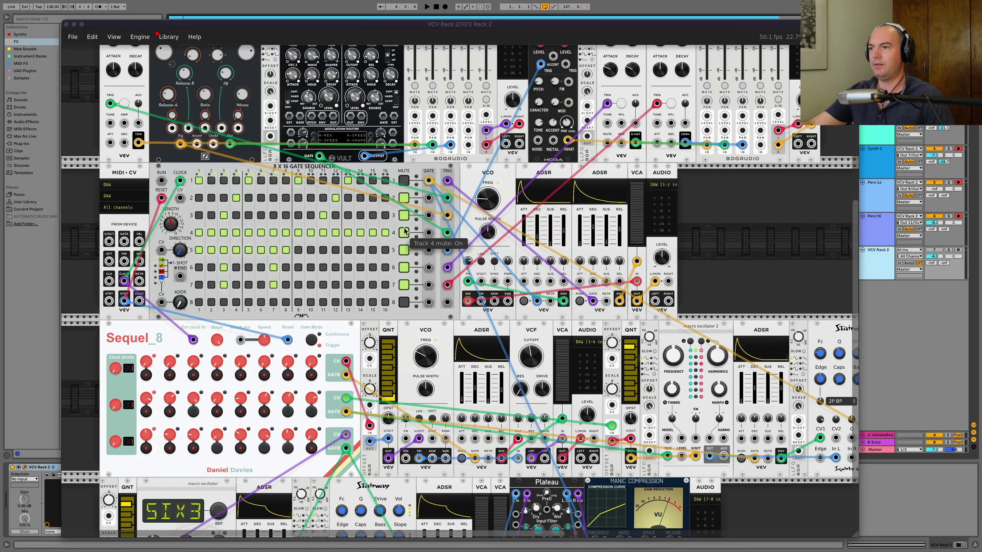
Play the patch from the start to audition the unmuted drum track and synth voices, and stop playback.
{"action": "key", "text": "space"}
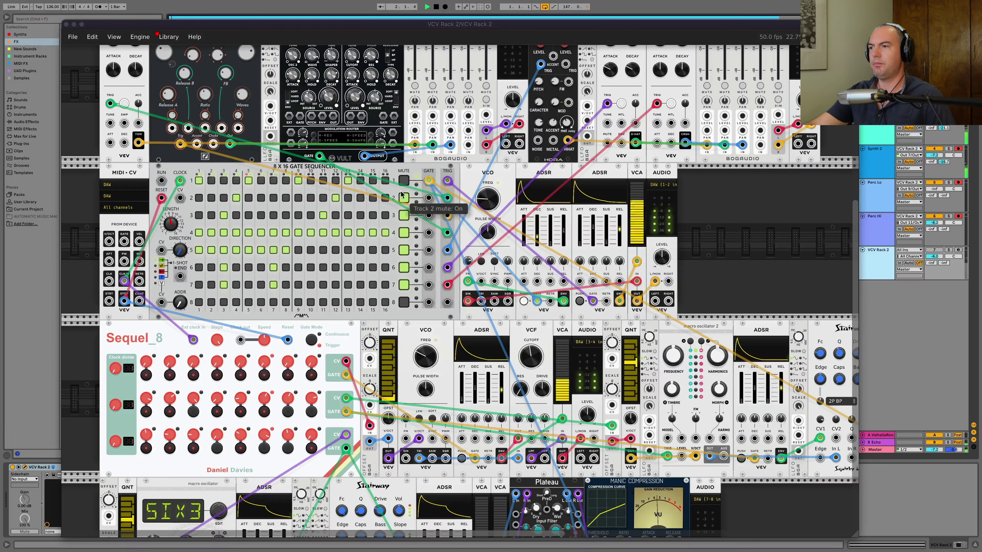
{"action": "key", "text": "space"}
{"action": "key", "text": "space"}
{"action": "scroll", "coordinate": [398, 202], "scroll_direction": "down", "scroll_amount": 5}
{"action": "scroll", "coordinate": [397, 202], "scroll_direction": "right", "scroll_amount": 3}
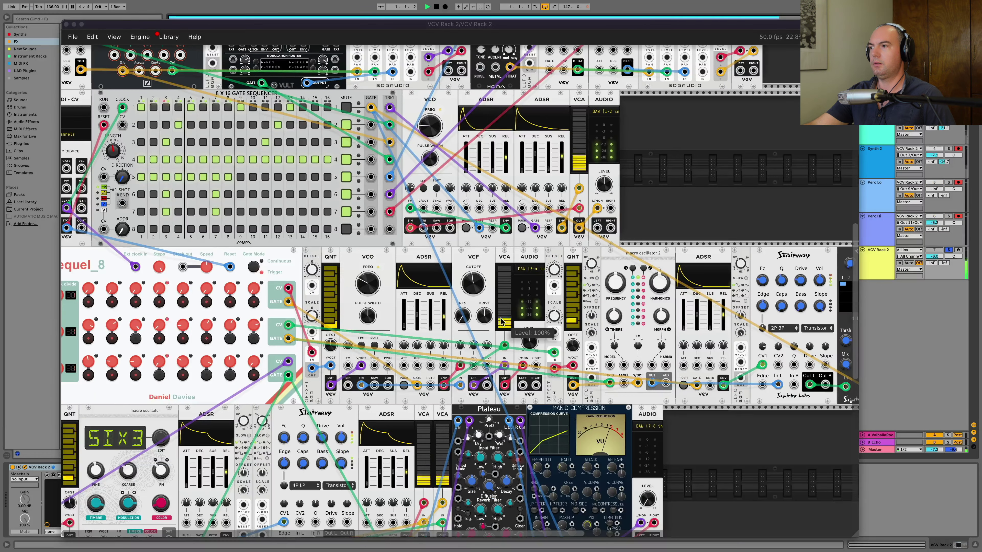
{"action": "scroll", "coordinate": [464, 271], "scroll_direction": "up", "scroll_amount": 2}
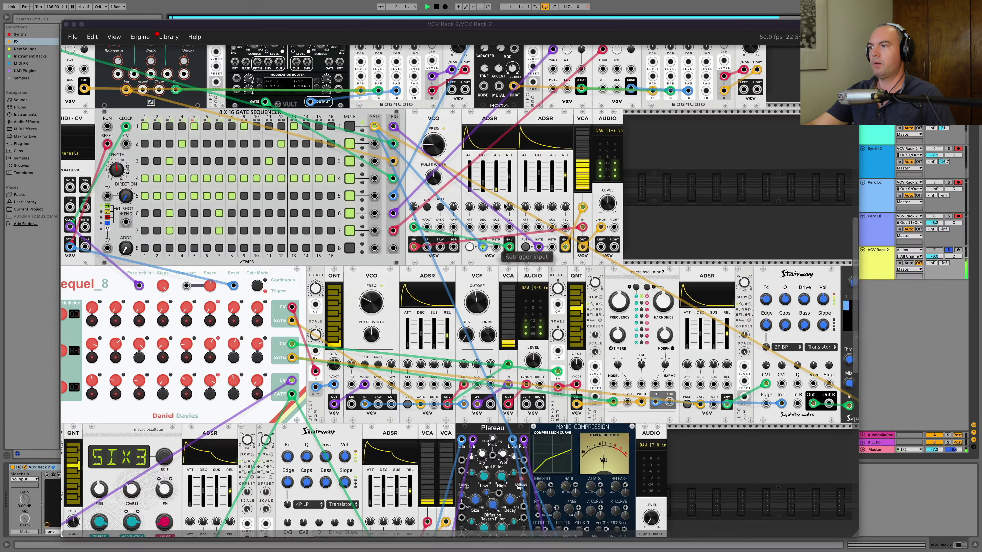
{"action": "key", "text": "space"}
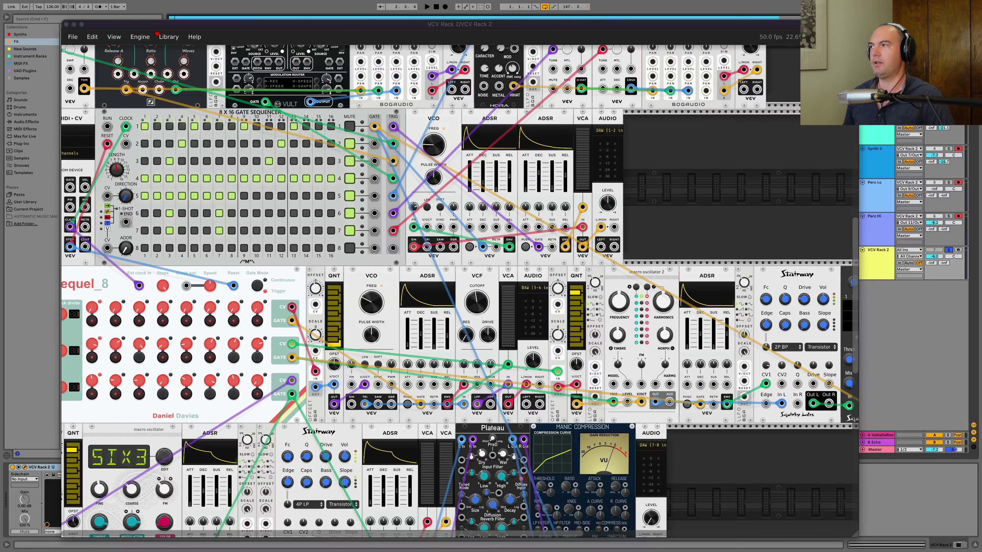
Examine the drum modules, gate sequencer and Sequel_8 synth voices, following their patch cables to the audio outputs.
{"action": "scroll", "coordinate": [415, 179], "scroll_direction": "up", "scroll_amount": 6}
{"action": "scroll", "coordinate": [414, 179], "scroll_direction": "left", "scroll_amount": 3}
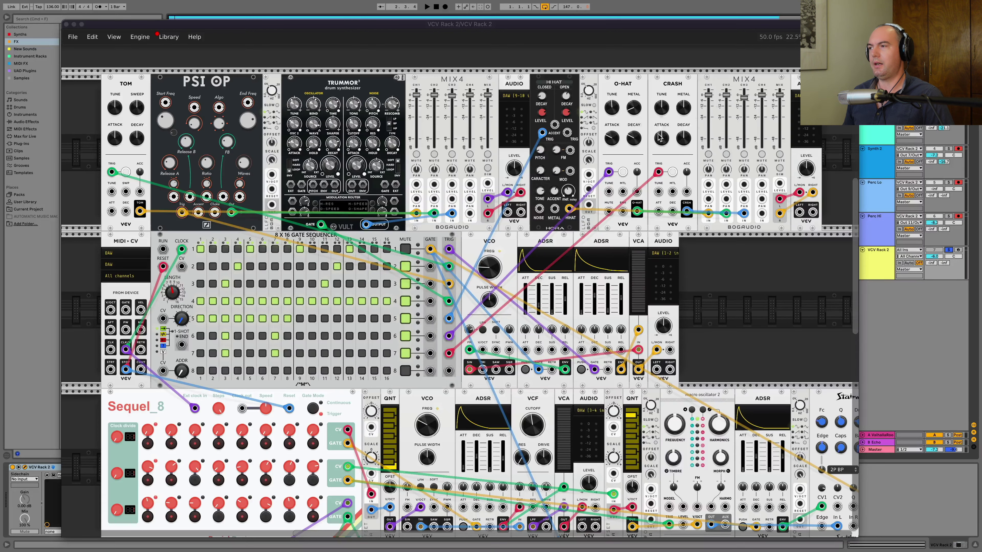
{"action": "scroll", "coordinate": [635, 219], "scroll_direction": "down", "scroll_amount": 3}
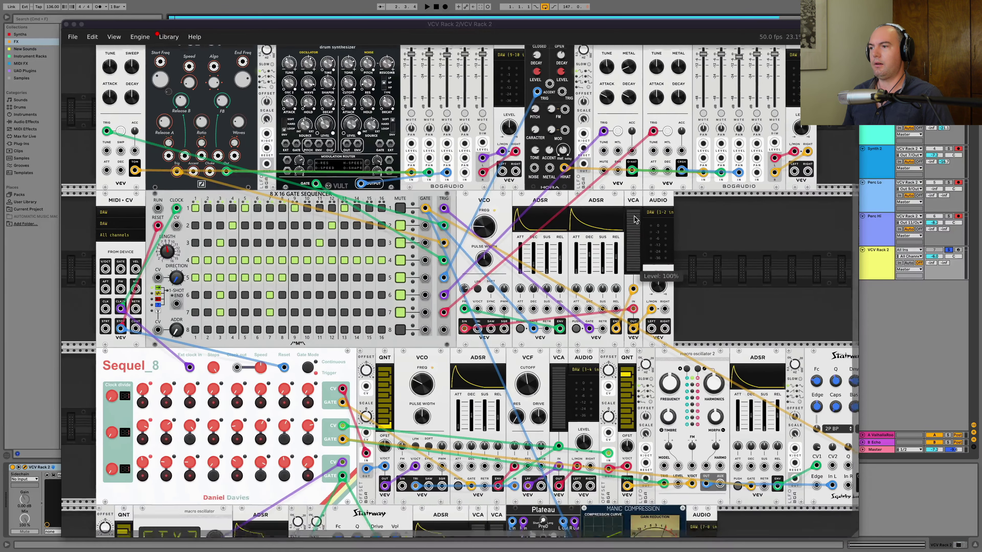
{"action": "scroll", "coordinate": [635, 219], "scroll_direction": "down", "scroll_amount": 4}
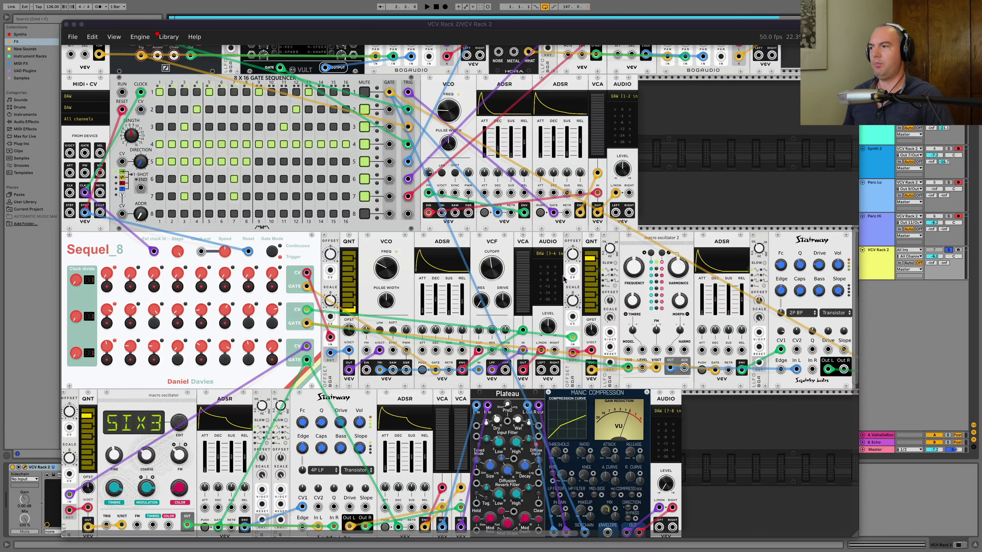
{"action": "scroll", "coordinate": [502, 251], "scroll_direction": "right", "scroll_amount": 5}
{"action": "scroll", "coordinate": [503, 251], "scroll_direction": "down", "scroll_amount": 1}
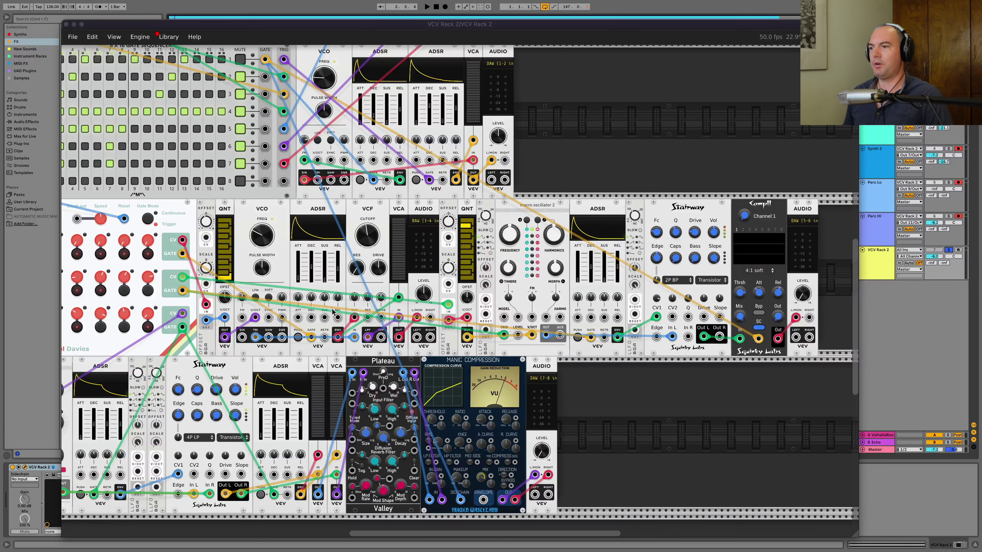
{"action": "scroll", "coordinate": [306, 283], "scroll_direction": "left", "scroll_amount": 6}
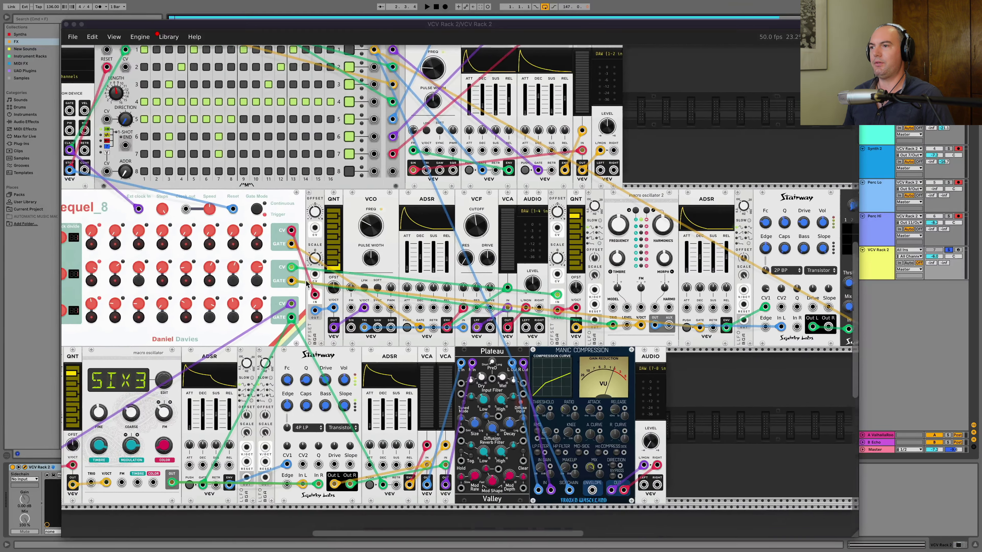
{"action": "scroll", "coordinate": [306, 283], "scroll_direction": "left", "scroll_amount": 3}
{"action": "scroll", "coordinate": [305, 283], "scroll_direction": "up", "scroll_amount": 6}
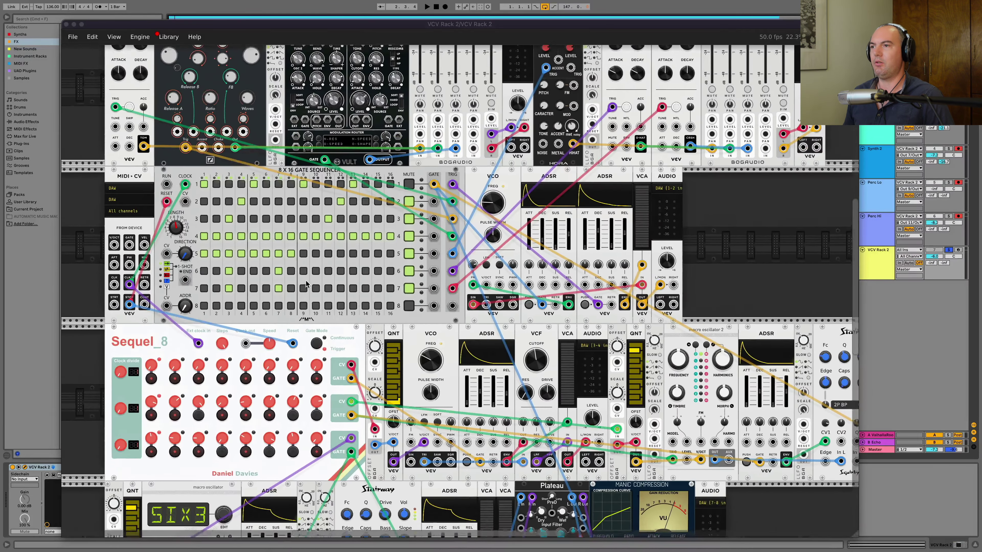
{"action": "scroll", "coordinate": [306, 282], "scroll_direction": "up", "scroll_amount": 2}
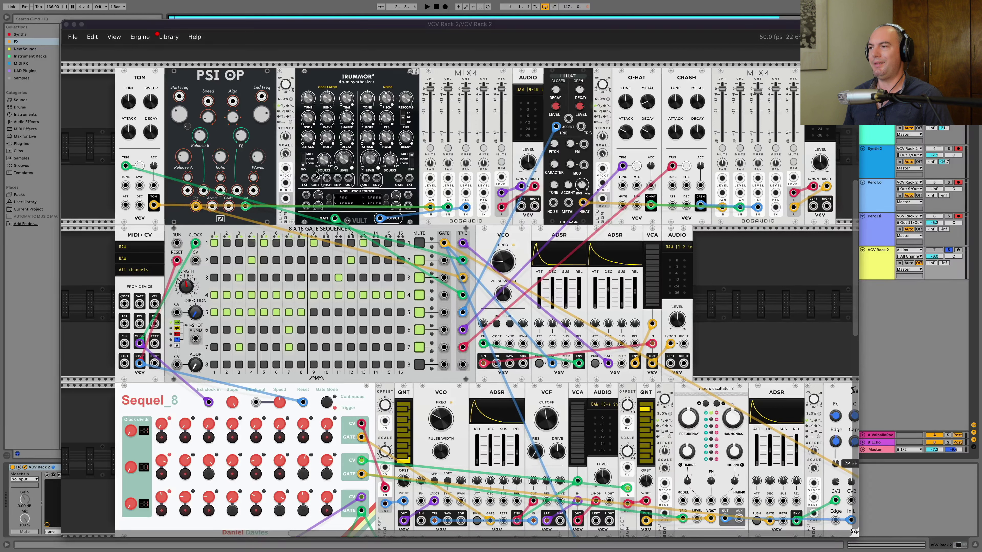
Unmute gate sequencer tracks 2, 3 and 4 and start playback from the beginning.
{"action": "left_click", "coordinate": [419, 260]}
{"action": "left_click", "coordinate": [419, 277]}
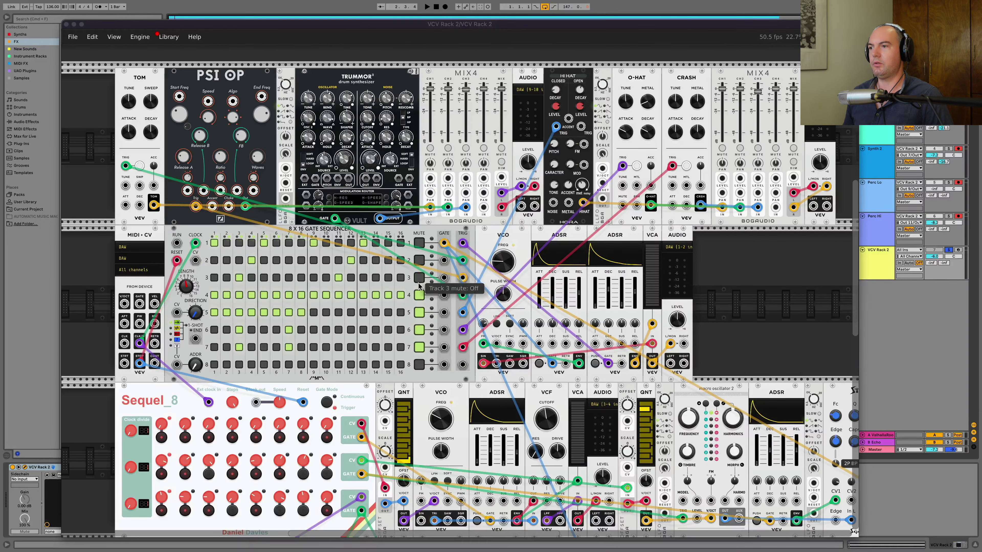
{"action": "left_click", "coordinate": [418, 298]}
{"action": "scroll", "coordinate": [384, 319], "scroll_direction": "right", "scroll_amount": 2}
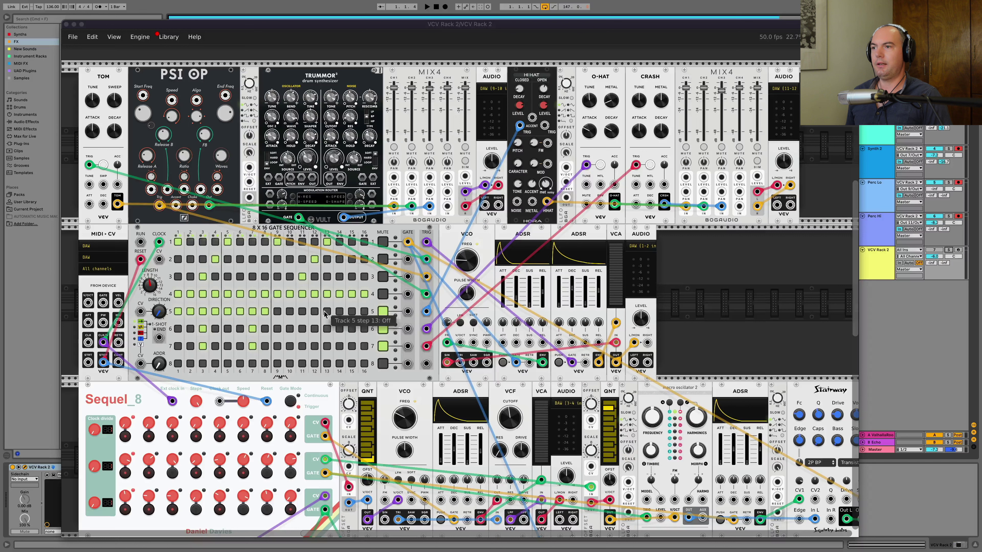
{"action": "key", "text": "space"}
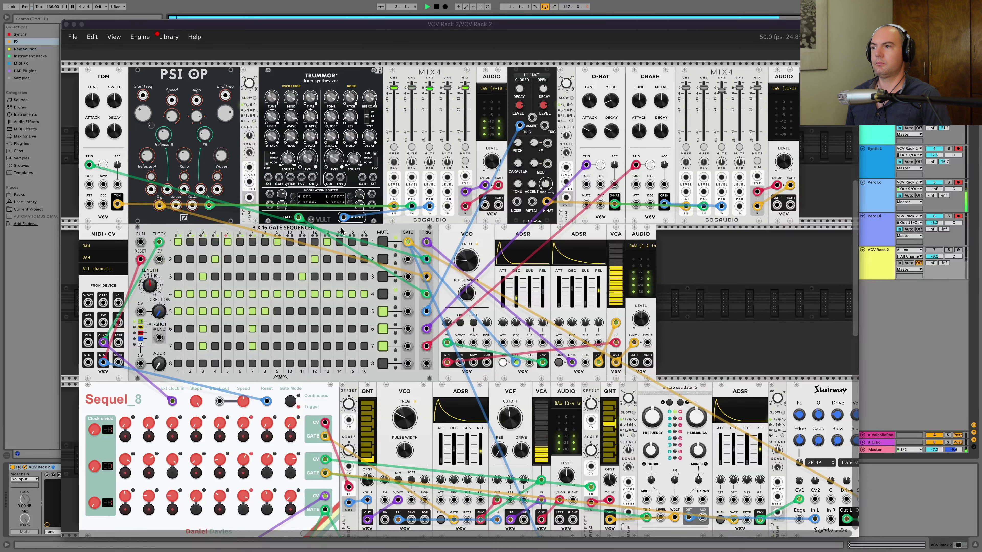
Bring in gate sequencer tracks 5, 6 and 7 by unmuting them during playback.
{"action": "left_click", "coordinate": [383, 311]}
{"action": "left_click", "coordinate": [383, 328]}
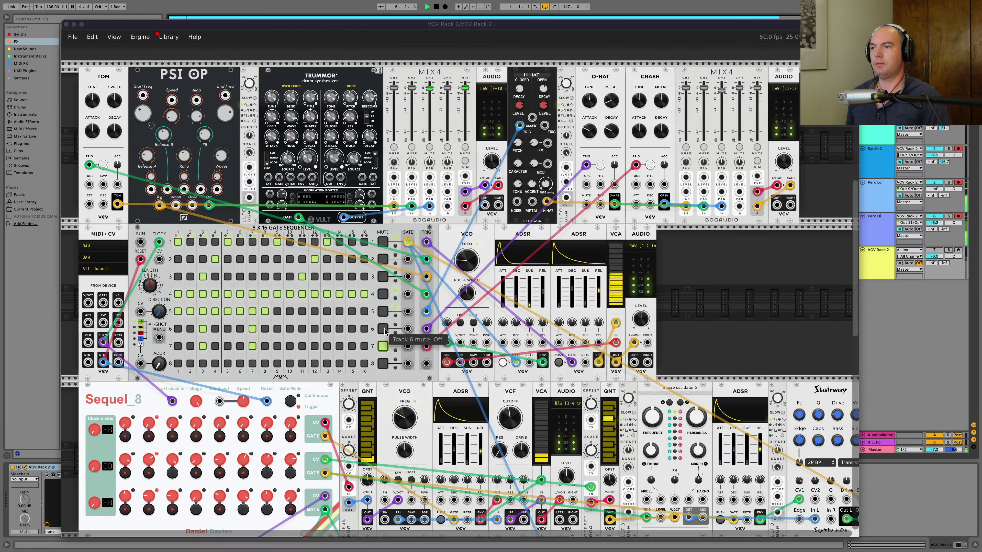
{"action": "left_click", "coordinate": [383, 346]}
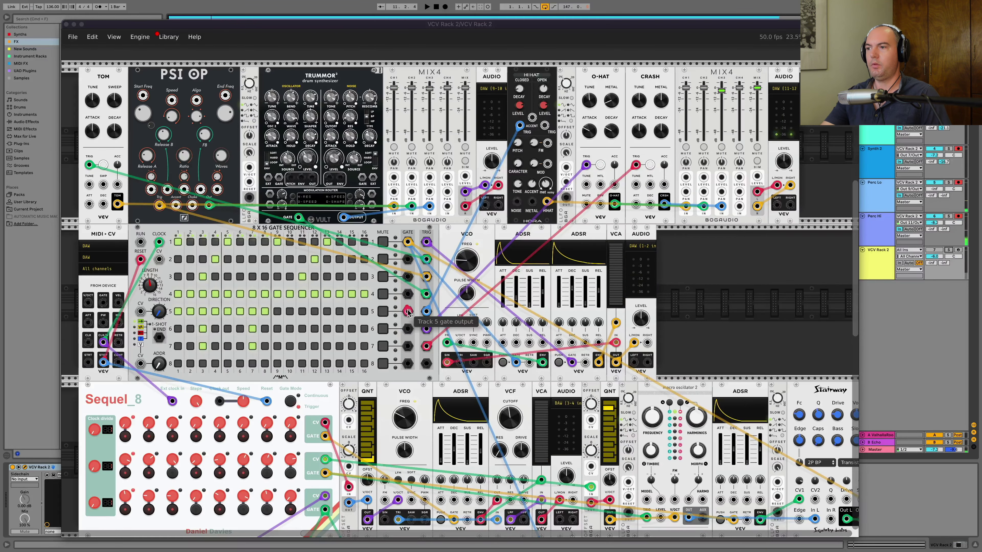
Mute tracks 5, 6 and 7 on the gate sequencer.
{"action": "left_click", "coordinate": [383, 312]}
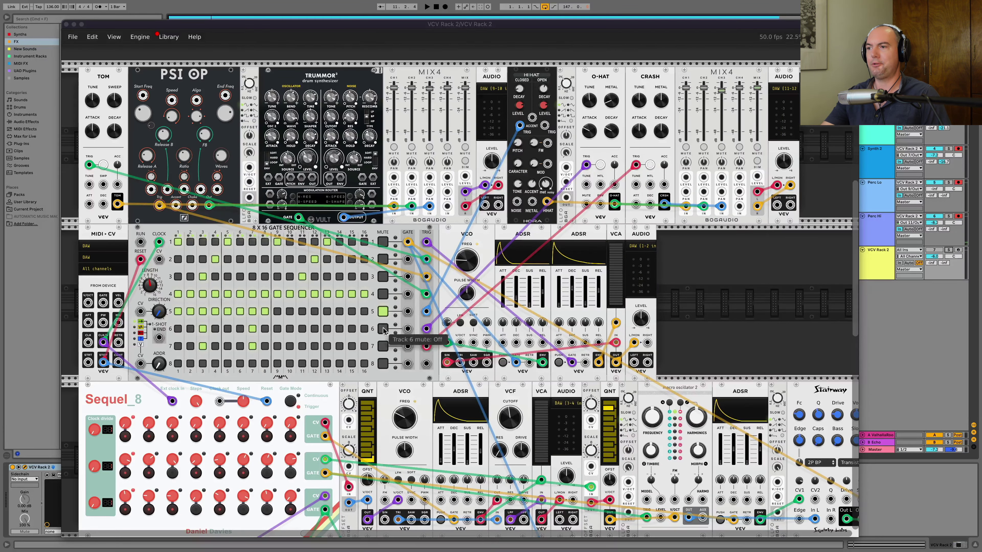
{"action": "left_click", "coordinate": [383, 328]}
{"action": "left_click", "coordinate": [383, 345]}
Play the patch briefly to audition the first Sequel_8 synth voice, and stop playback.
{"action": "scroll", "coordinate": [382, 347], "scroll_direction": "down", "scroll_amount": 5}
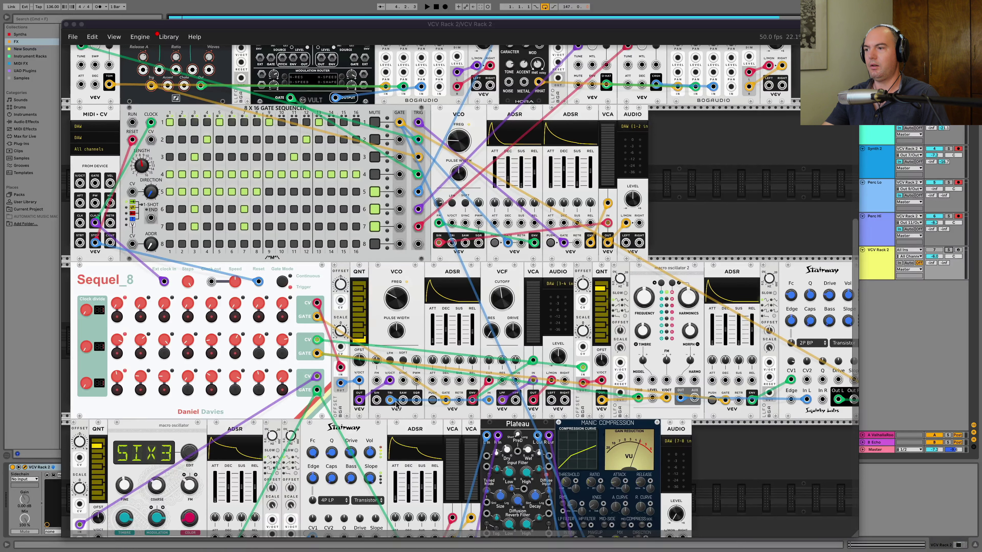
{"action": "key", "text": "space"}
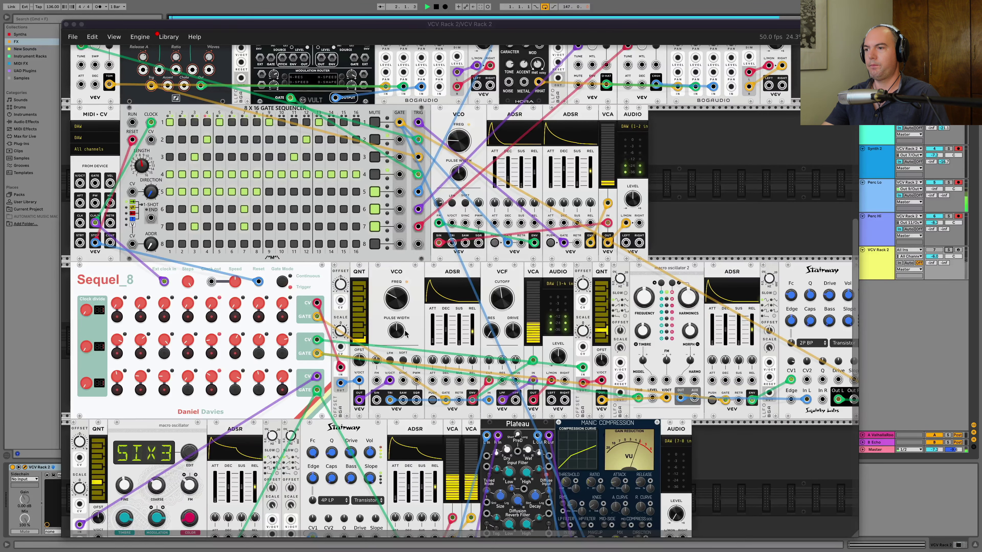
{"action": "key", "text": "space"}
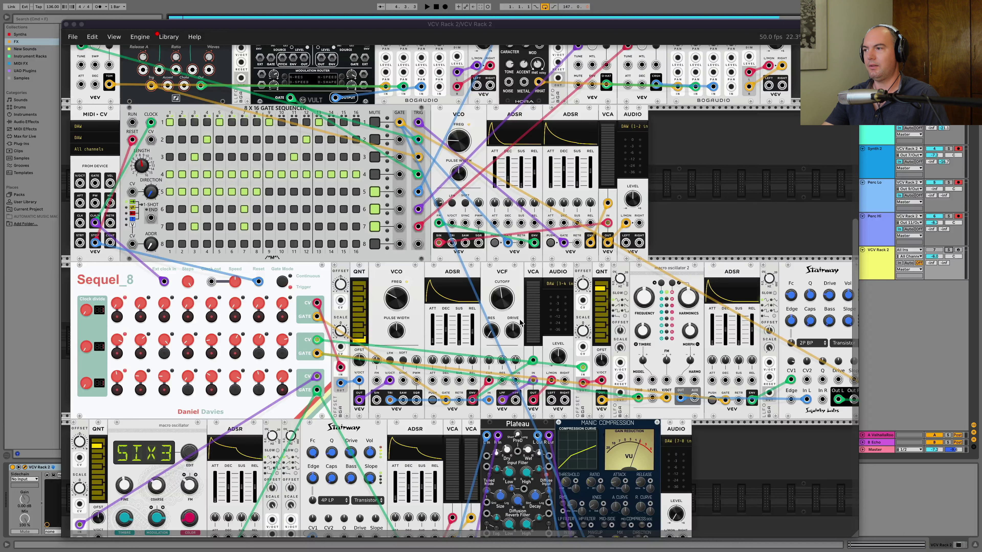
Play the patch and raise the threshold of the compressor at the end of the macro oscillator 2 voice.
{"action": "scroll", "coordinate": [425, 329], "scroll_direction": "right", "scroll_amount": 5}
{"action": "scroll", "coordinate": [425, 329], "scroll_direction": "down", "scroll_amount": 1}
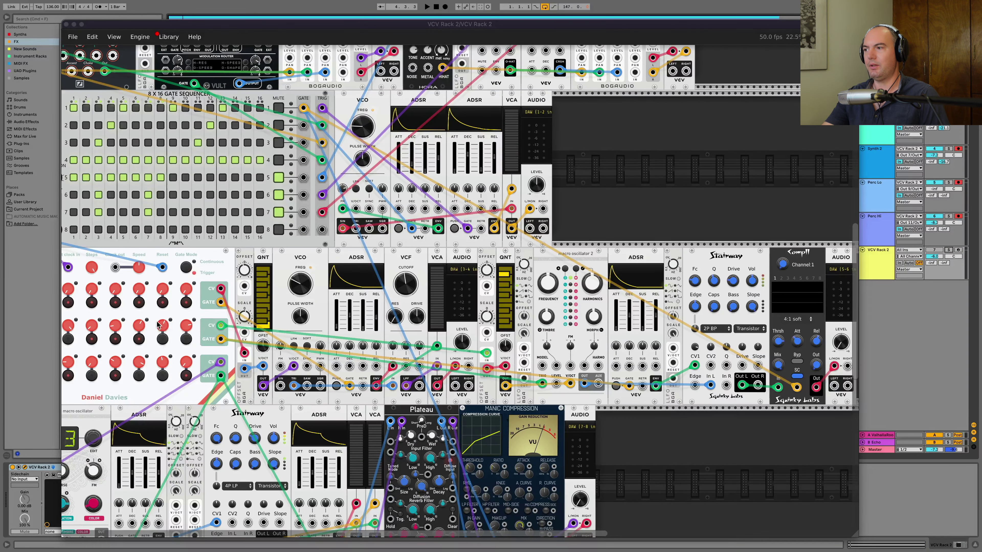
{"action": "scroll", "coordinate": [581, 332], "scroll_direction": "right", "scroll_amount": 2}
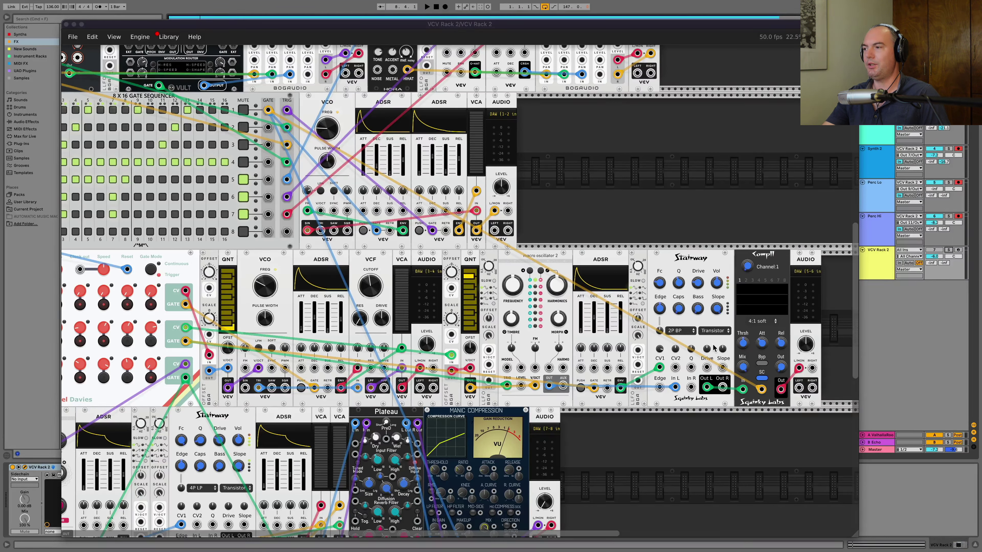
{"action": "key", "text": "space"}
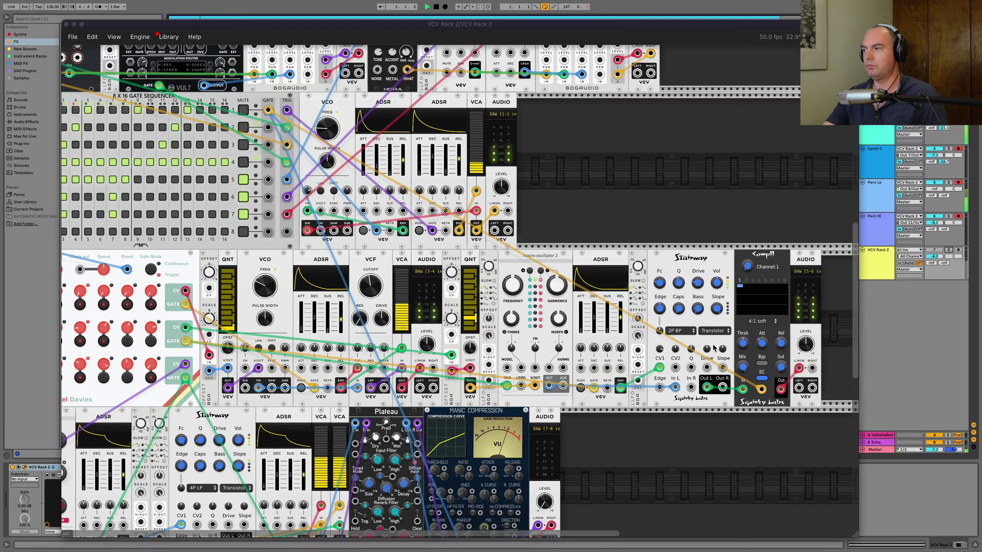
{"action": "left_click_drag", "start_coordinate": [744, 345], "coordinate": [744, 333]}
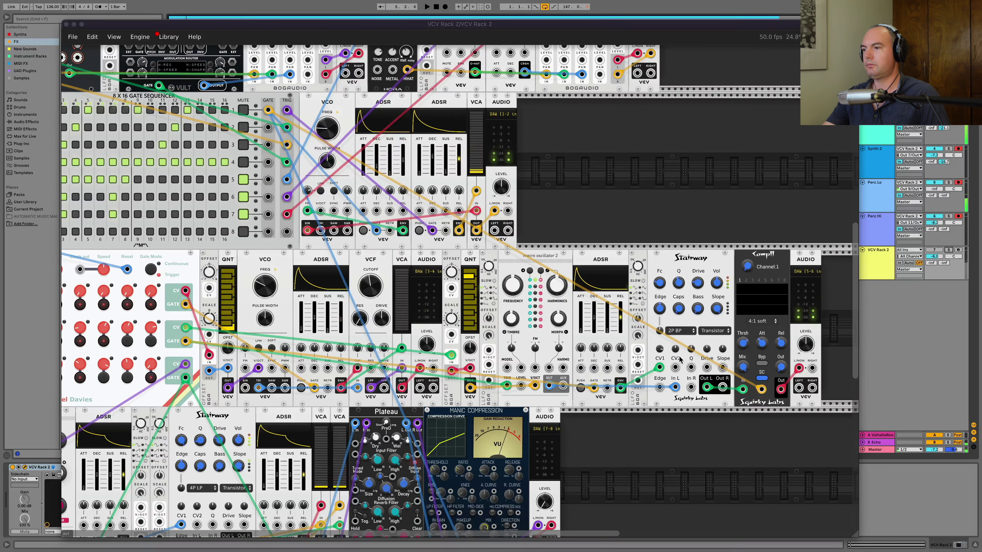
Lower the level of the audio output module that follows the compressor in the macro oscillator 2 voice.
{"action": "scroll", "coordinate": [680, 359], "scroll_direction": "down", "scroll_amount": 3}
{"action": "scroll", "coordinate": [680, 359], "scroll_direction": "left", "scroll_amount": 3}
{"action": "scroll", "coordinate": [680, 360], "scroll_direction": "down", "scroll_amount": 5}
{"action": "scroll", "coordinate": [680, 359], "scroll_direction": "left", "scroll_amount": 5}
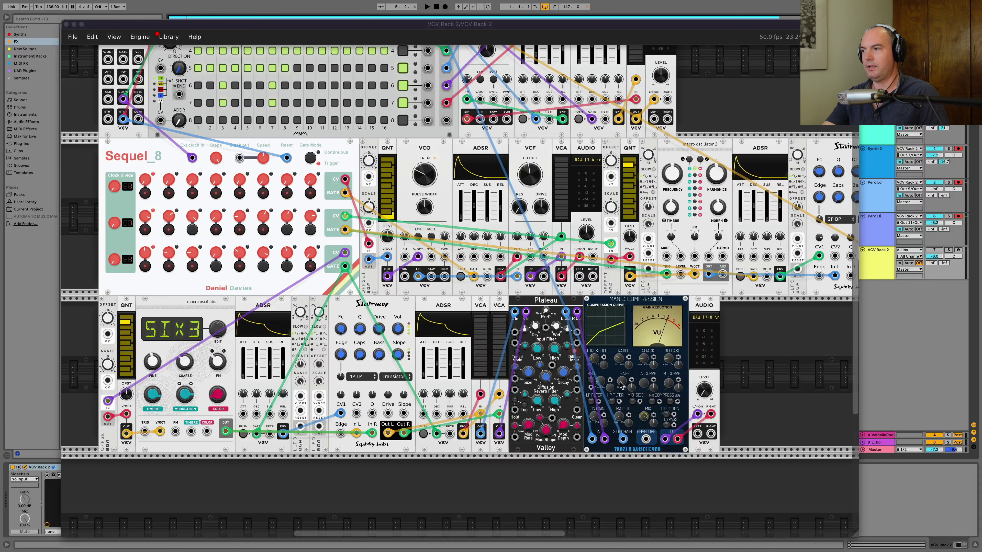
{"action": "mouse_move", "coordinate": [705, 393]}
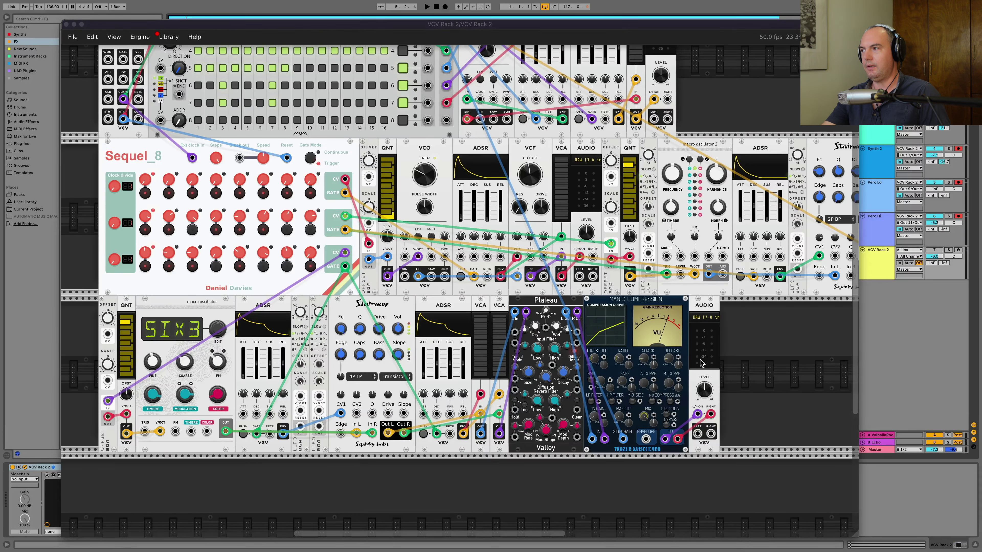
{"action": "scroll", "coordinate": [789, 277], "scroll_direction": "right", "scroll_amount": 6}
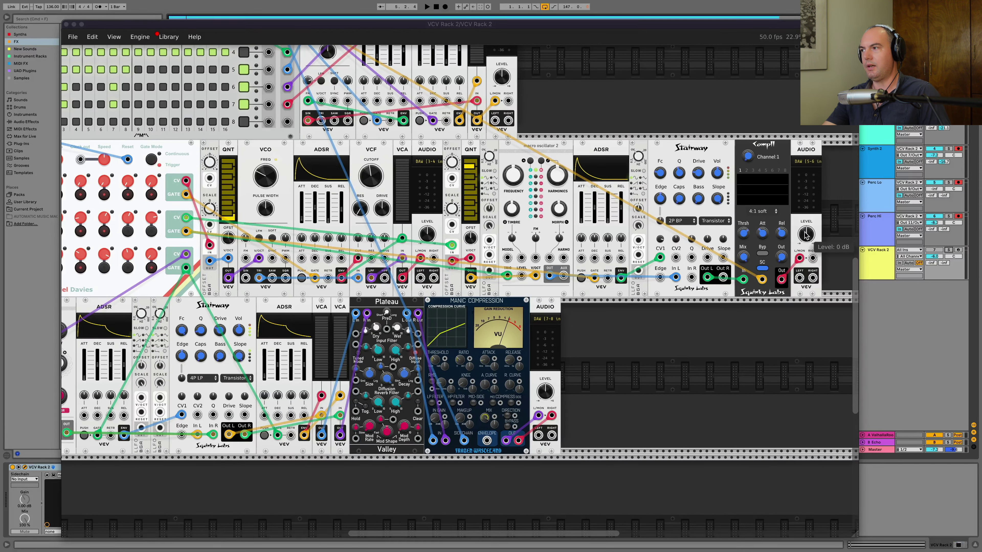
{"action": "left_click_drag", "start_coordinate": [806, 234], "coordinate": [805, 278]}
Set the Plateau reverb's wet level to 0.21039 while the patch plays, and stop playback.
{"action": "scroll", "coordinate": [804, 236], "scroll_direction": "left", "scroll_amount": 4}
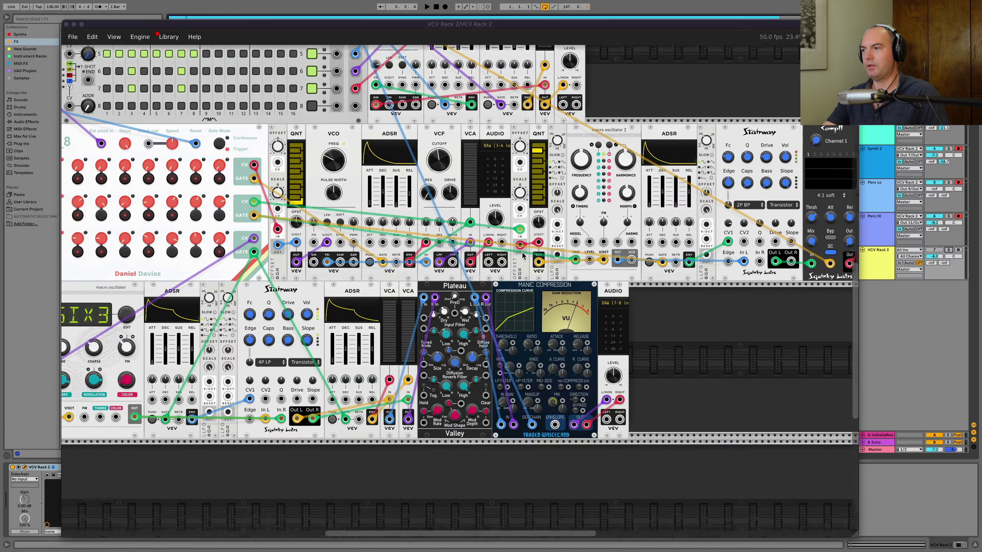
{"action": "key", "text": "space"}
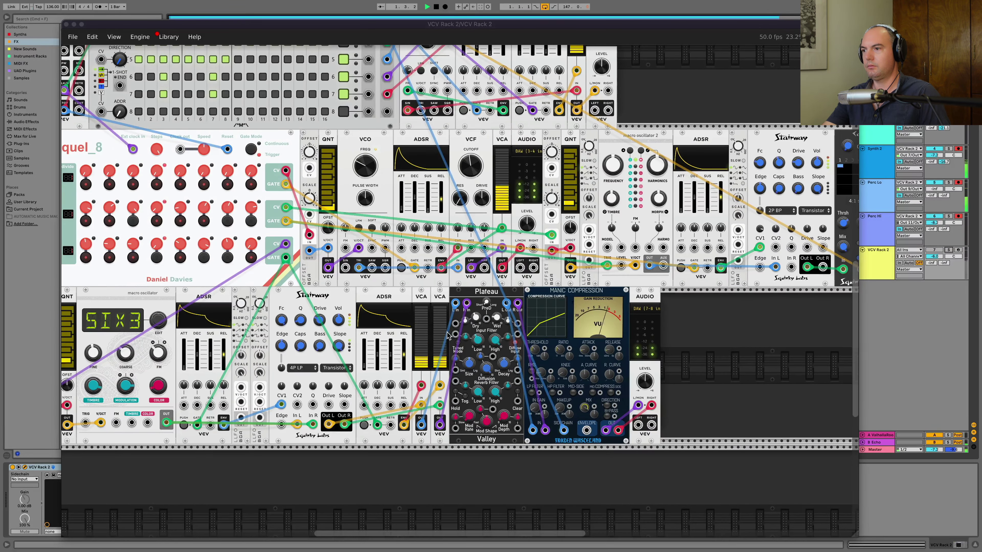
{"action": "scroll", "coordinate": [448, 336], "scroll_direction": "left", "scroll_amount": 3}
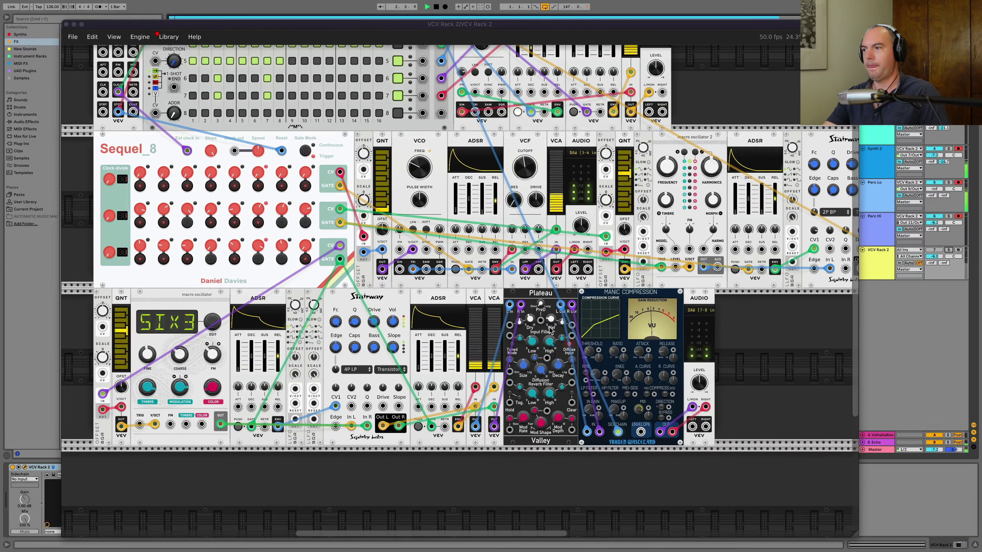
{"action": "mouse_move", "coordinate": [549, 318]}
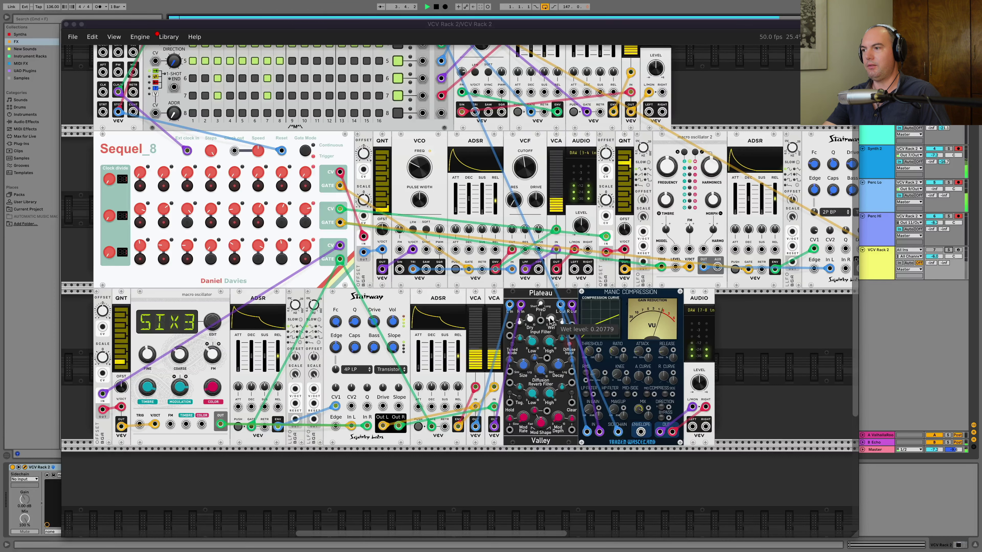
{"action": "mouse_move", "coordinate": [549, 318]}
{"action": "left_mouse_down"}
{"action": "mouse_move", "coordinate": [549, 333]}
{"action": "mouse_move", "coordinate": [549, 317]}
{"action": "left_mouse_up"}
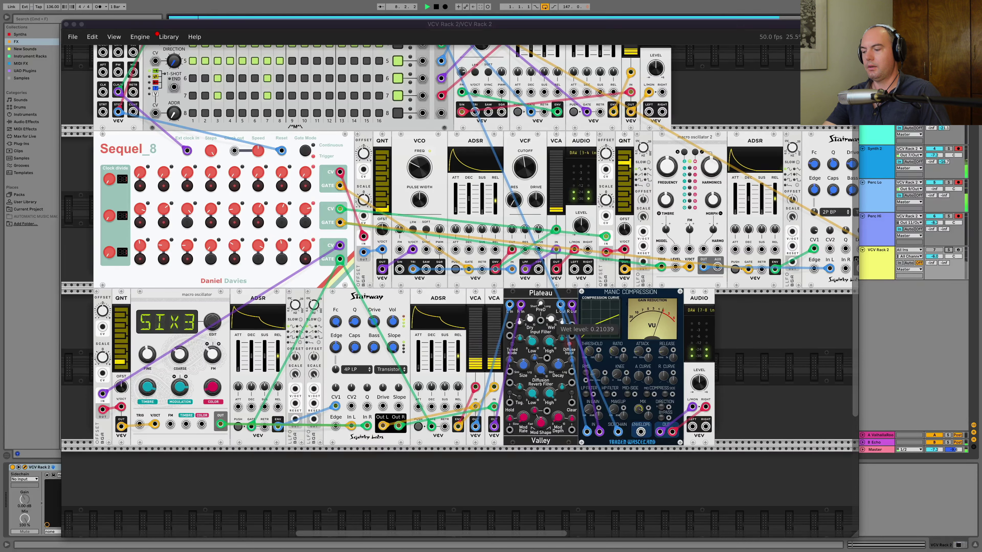
{"action": "key", "text": "space"}
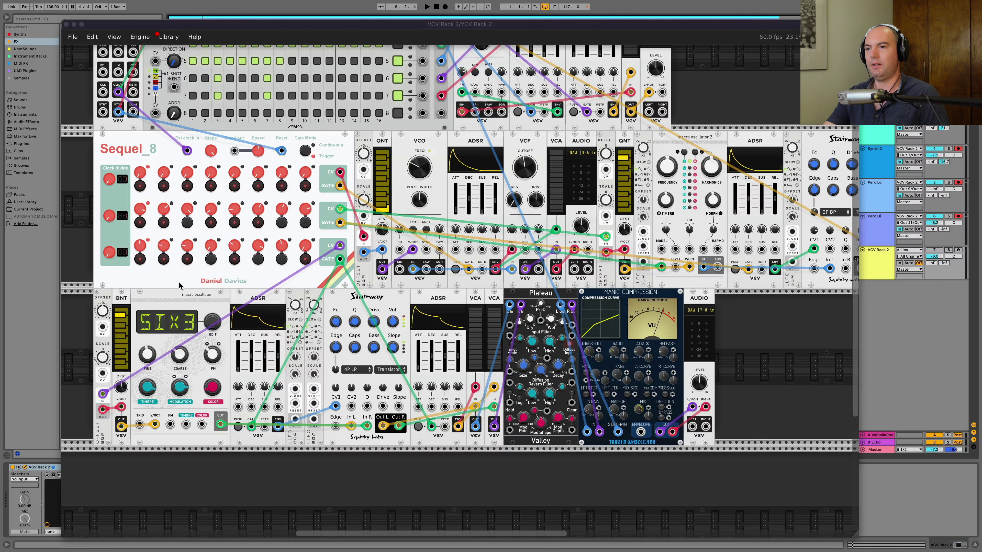
Inspect the module options of the Macro Oscillator set to SIX3.
{"action": "right_click", "coordinate": [173, 295]}
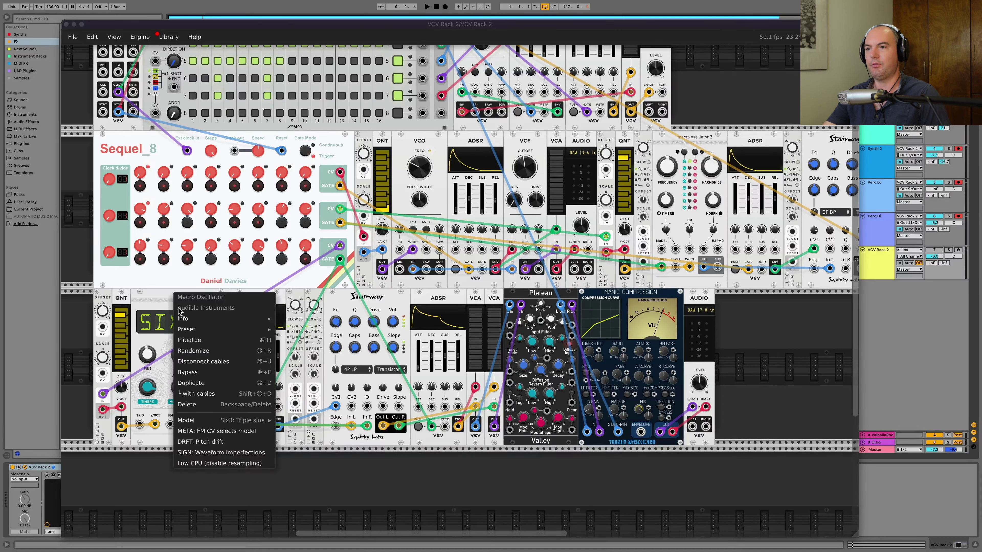
{"action": "left_click", "coordinate": [165, 306]}
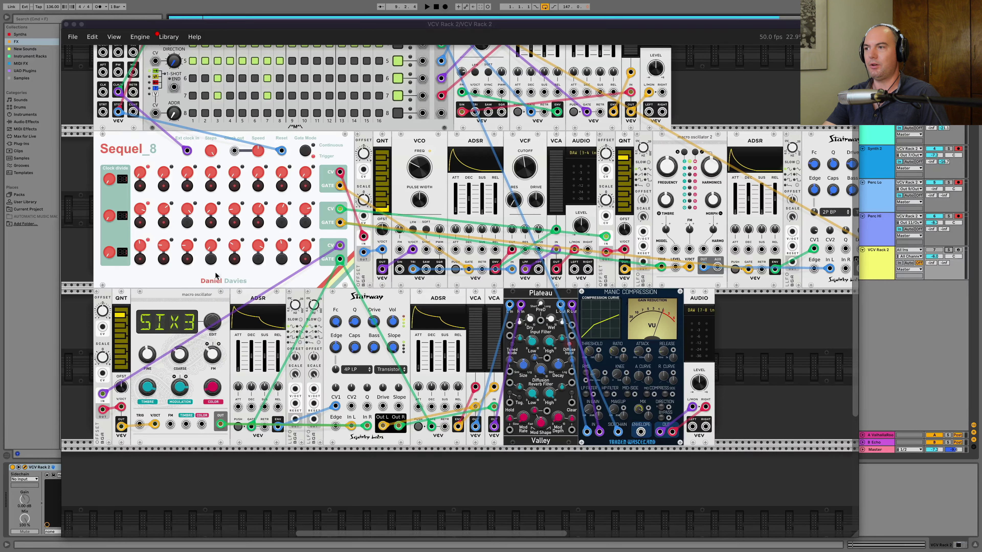
Examine the modules of the kick, macro oscillator 2 and SIX3 macro oscillator voices from oscillator to audio output.
{"action": "scroll", "coordinate": [298, 286], "scroll_direction": "up", "scroll_amount": 5}
{"action": "scroll", "coordinate": [298, 286], "scroll_direction": "right", "scroll_amount": 2}
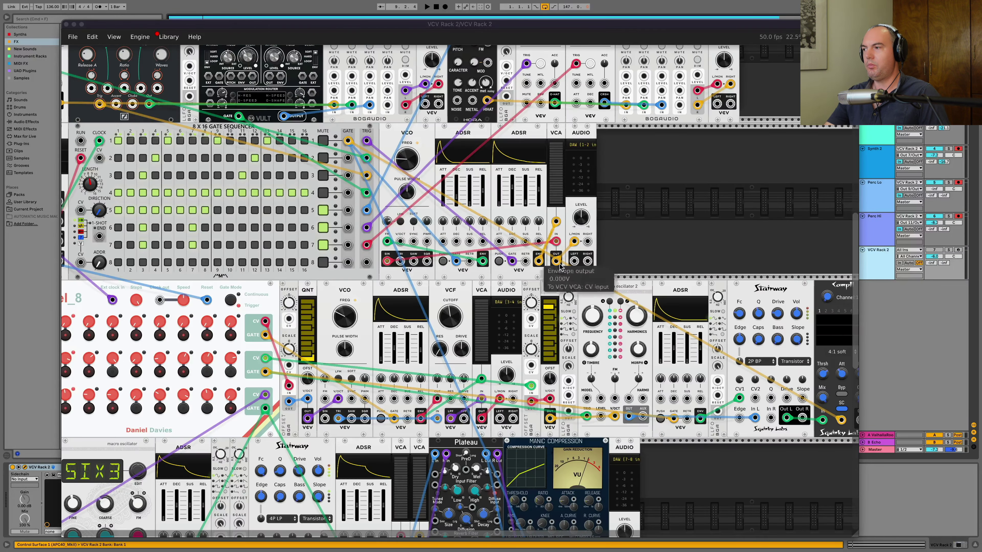
{"action": "scroll", "coordinate": [578, 272], "scroll_direction": "down", "scroll_amount": 2}
{"action": "scroll", "coordinate": [578, 271], "scroll_direction": "right", "scroll_amount": 4}
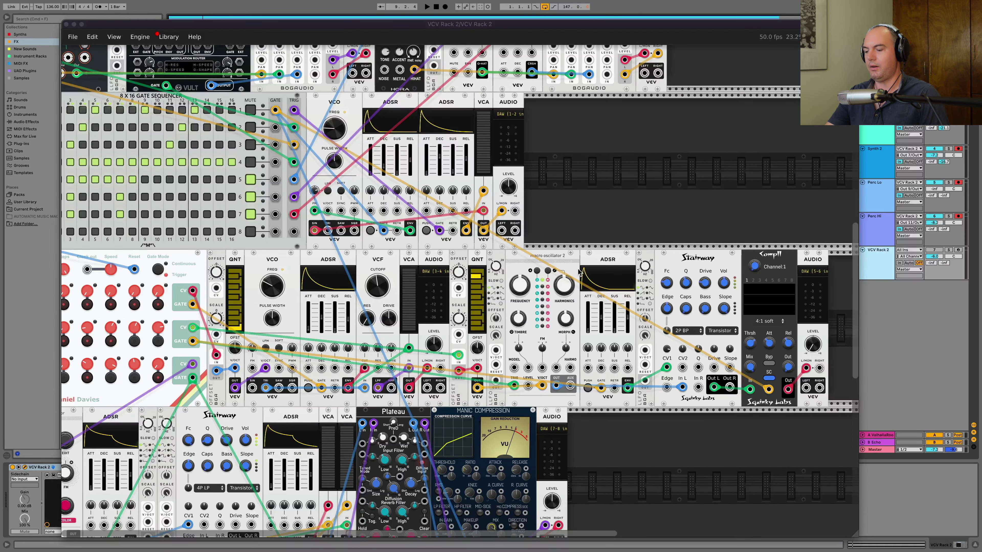
{"action": "scroll", "coordinate": [579, 271], "scroll_direction": "right", "scroll_amount": 1}
{"action": "scroll", "coordinate": [579, 272], "scroll_direction": "right", "scroll_amount": 2}
{"action": "scroll", "coordinate": [578, 272], "scroll_direction": "down", "scroll_amount": 1}
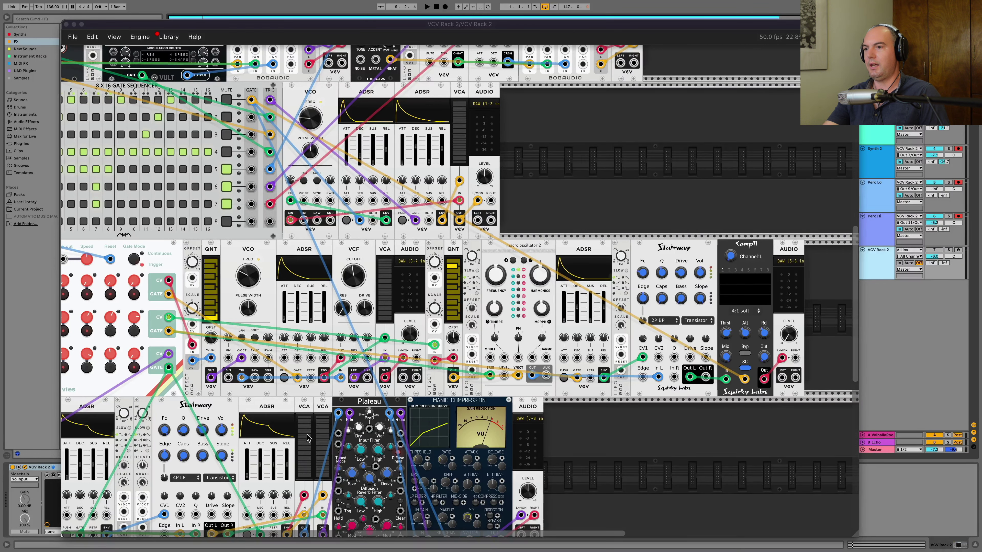
{"action": "scroll", "coordinate": [309, 438], "scroll_direction": "left", "scroll_amount": 3}
{"action": "scroll", "coordinate": [309, 438], "scroll_direction": "down", "scroll_amount": 1}
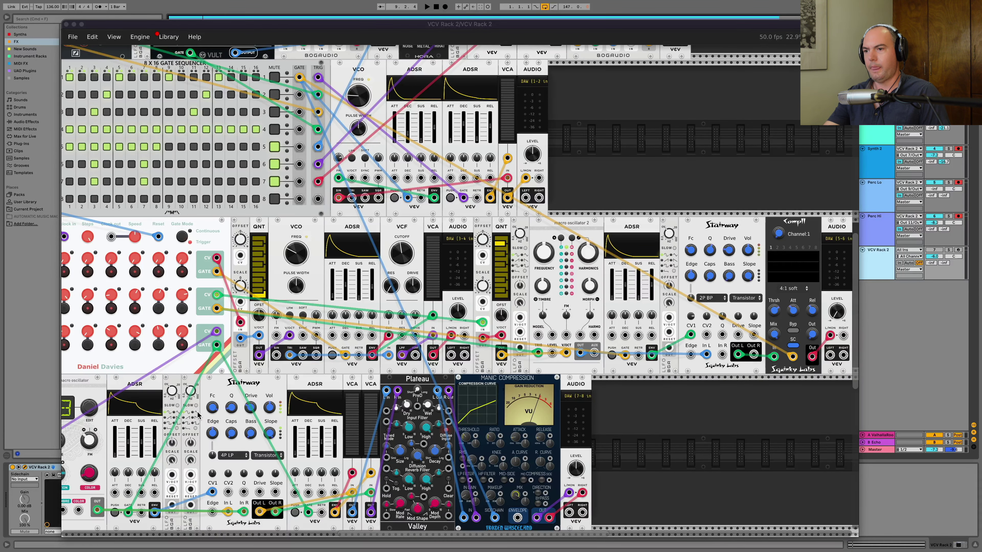
{"action": "scroll", "coordinate": [317, 382], "scroll_direction": "right", "scroll_amount": 2}
{"action": "scroll", "coordinate": [317, 382], "scroll_direction": "down", "scroll_amount": 1}
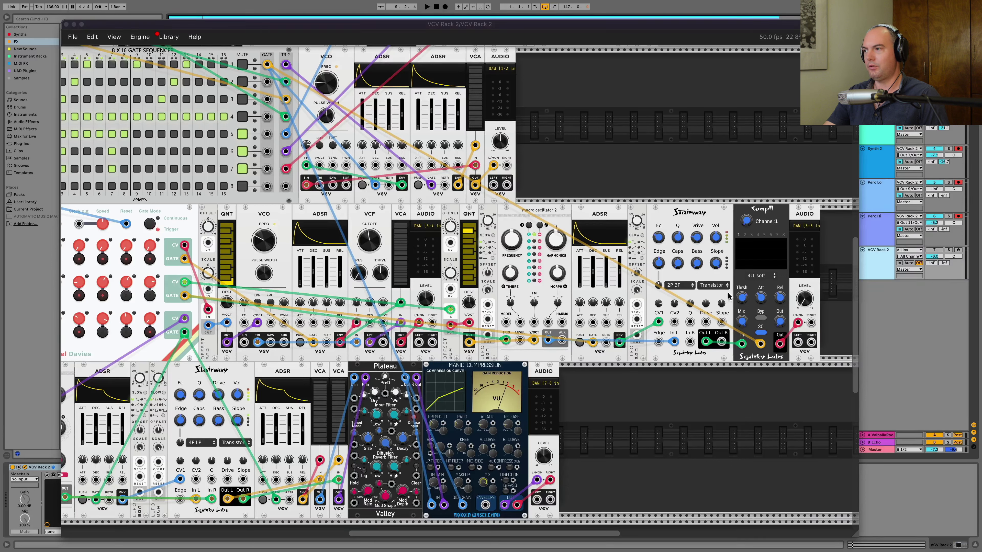
Examine the threshold controls of the compressors at the ends of the macro oscillator 2 and SIX3 macro oscillator voices.
{"action": "mouse_move", "coordinate": [739, 297]}
{"action": "left_click_drag", "start_coordinate": [738, 301], "coordinate": [738, 293]}
{"action": "left_click_drag", "start_coordinate": [433, 430], "coordinate": [431, 428]}
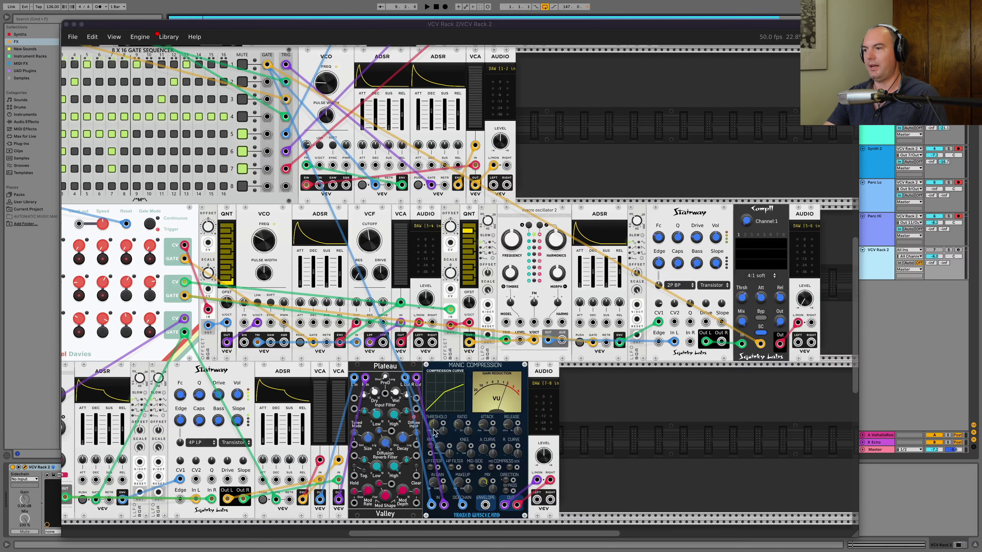
{"action": "scroll", "coordinate": [395, 354], "scroll_direction": "left", "scroll_amount": 5}
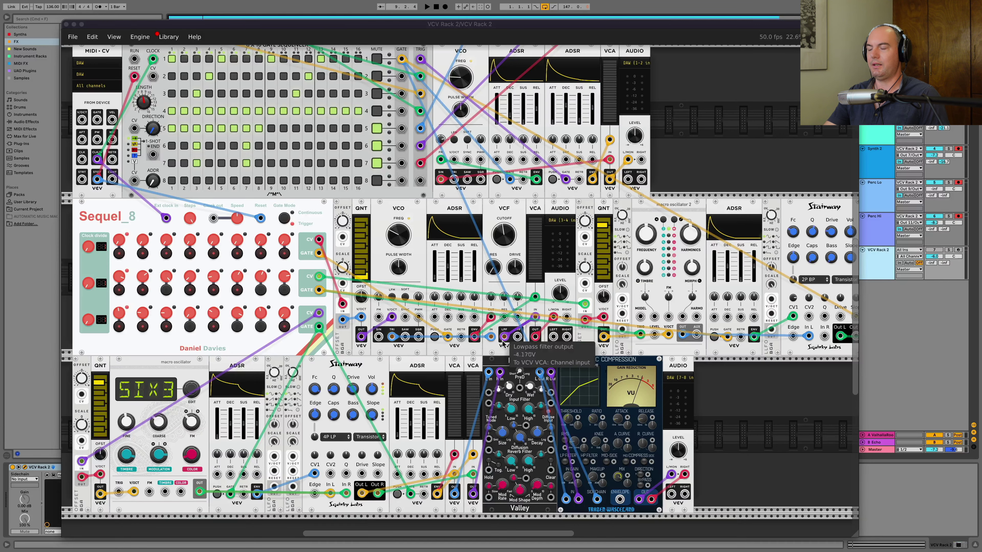
{"action": "scroll", "coordinate": [502, 342], "scroll_direction": "right", "scroll_amount": 2}
{"action": "scroll", "coordinate": [503, 341], "scroll_direction": "down", "scroll_amount": 1}
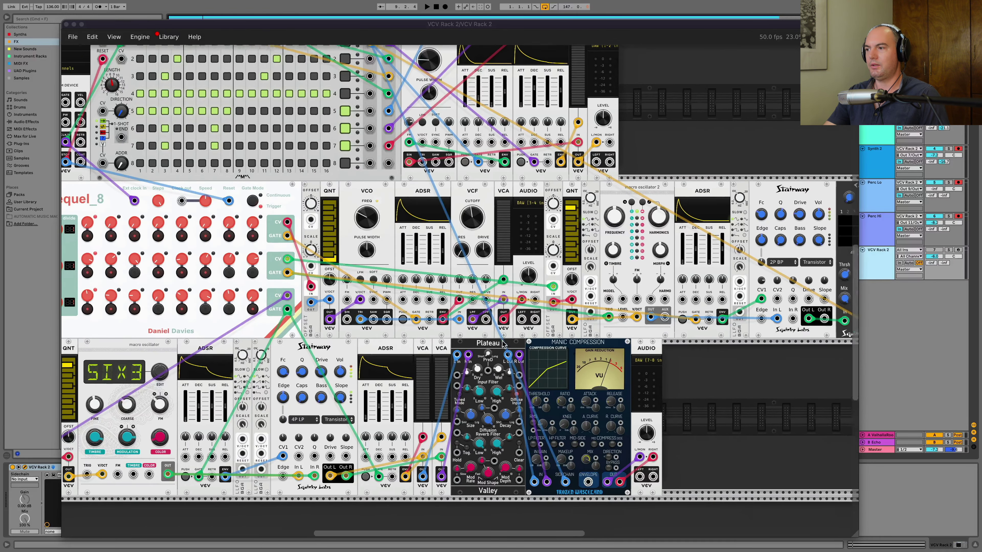
{"action": "scroll", "coordinate": [502, 342], "scroll_direction": "left", "scroll_amount": 1}
{"action": "scroll", "coordinate": [503, 342], "scroll_direction": "up", "scroll_amount": 1}
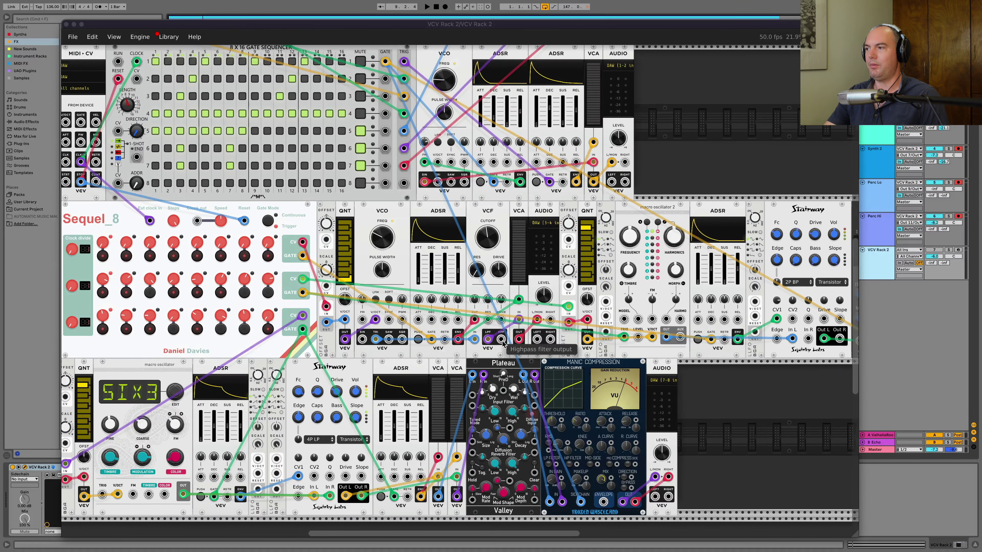
Audition the project with the Master track's Auto Filter in view, stop playback and return to the VCV Rack 2 patch.
{"action": "left_click", "coordinate": [875, 448]}
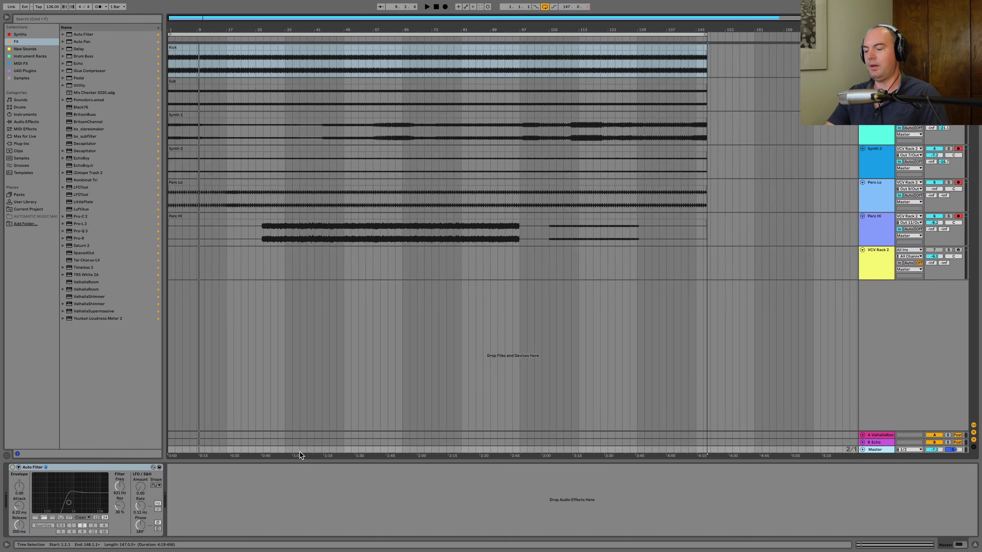
{"action": "key", "text": "space"}
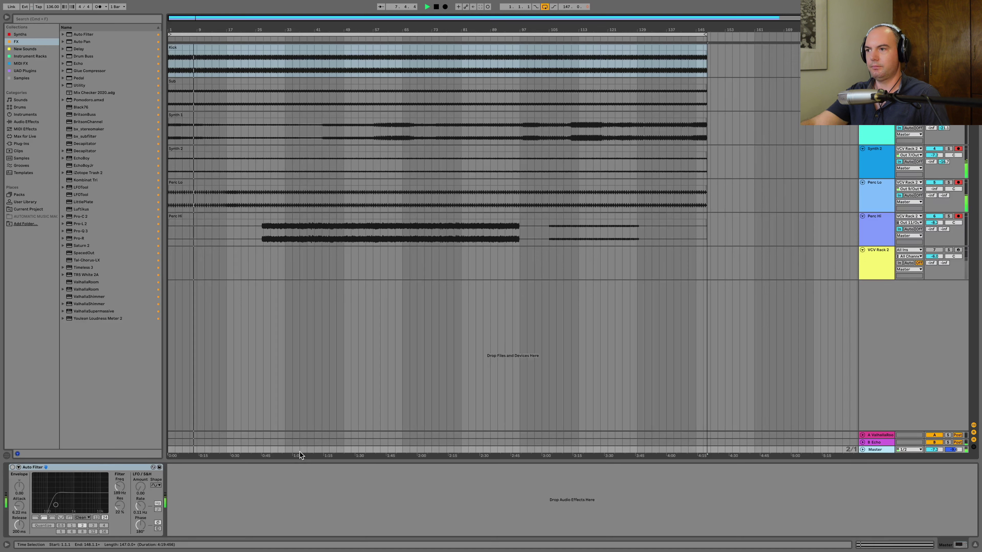
{"action": "key", "text": "space"}
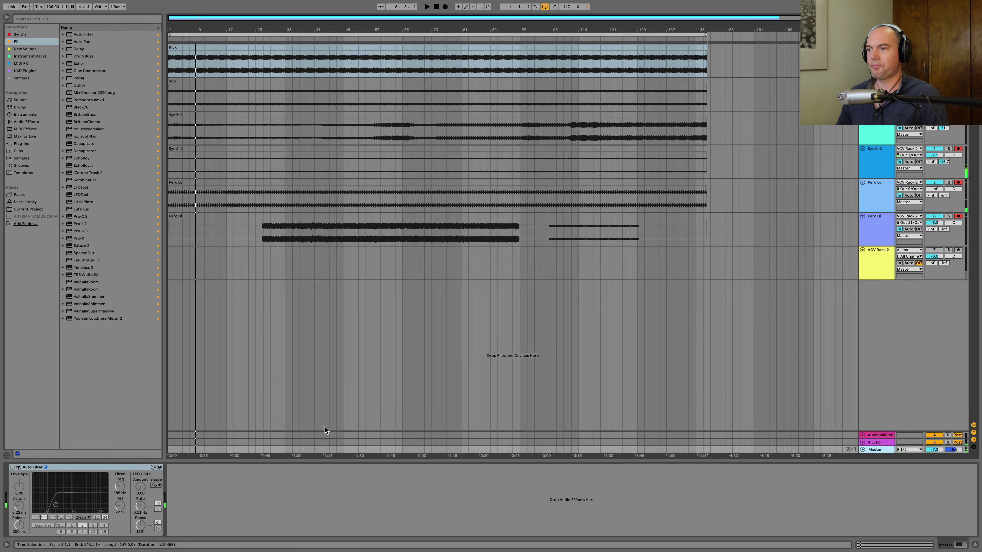
{"action": "left_click", "coordinate": [872, 264]}
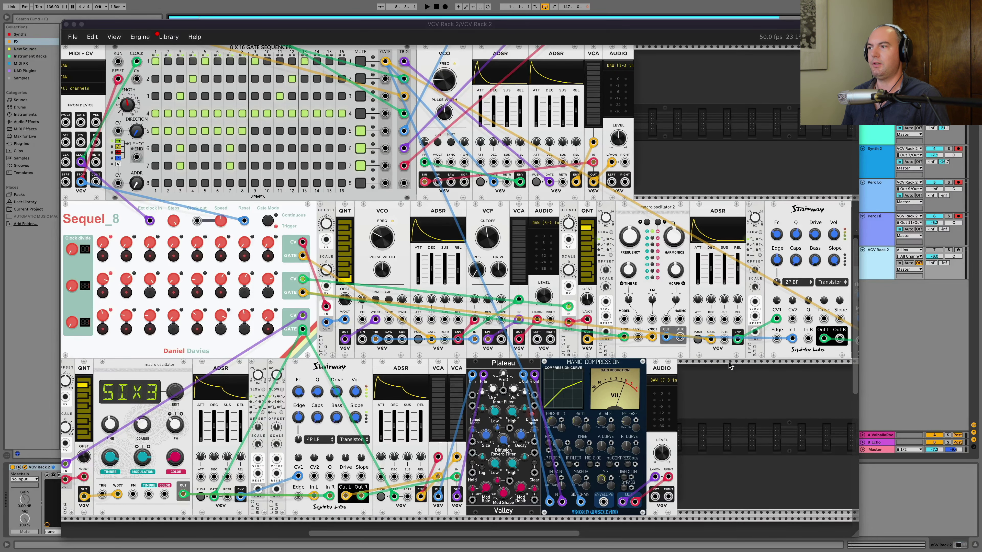
Look over the drum modules, 8 x 16 gate sequencer and Sequel_8 rows of the patch.
{"action": "scroll", "coordinate": [729, 365], "scroll_direction": "up", "scroll_amount": 5}
{"action": "scroll", "coordinate": [729, 365], "scroll_direction": "left", "scroll_amount": 2}
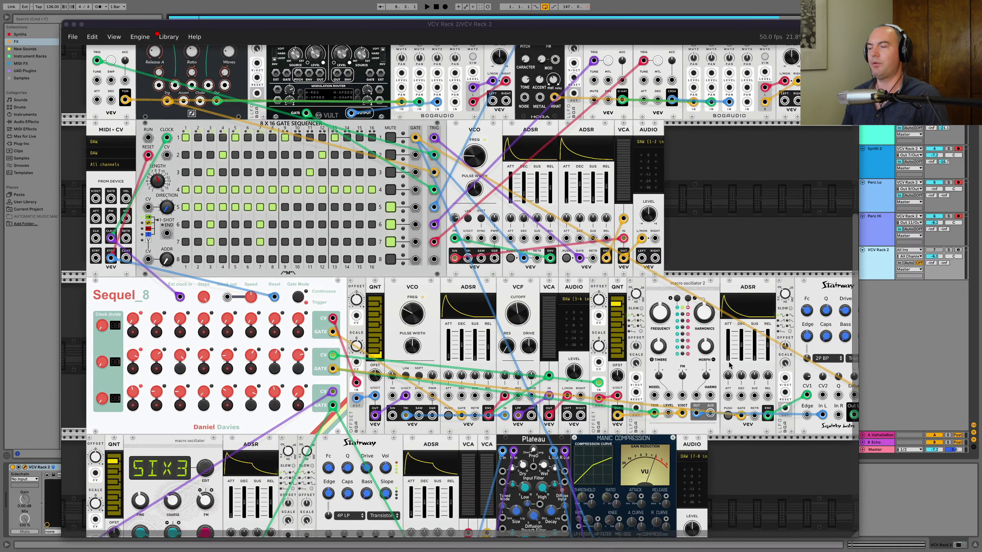
{"action": "scroll", "coordinate": [729, 365], "scroll_direction": "up", "scroll_amount": 6}
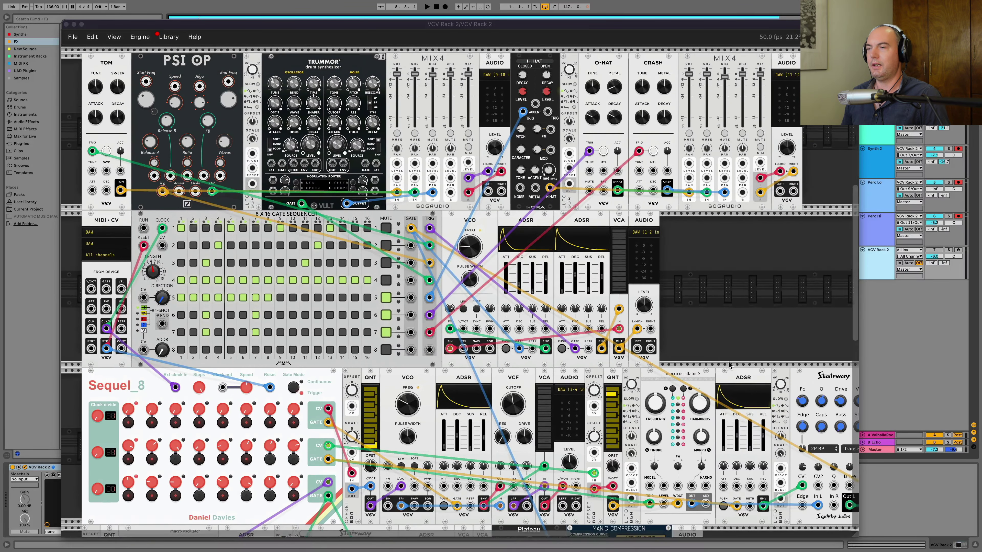
{"action": "scroll", "coordinate": [729, 365], "scroll_direction": "down", "scroll_amount": 2}
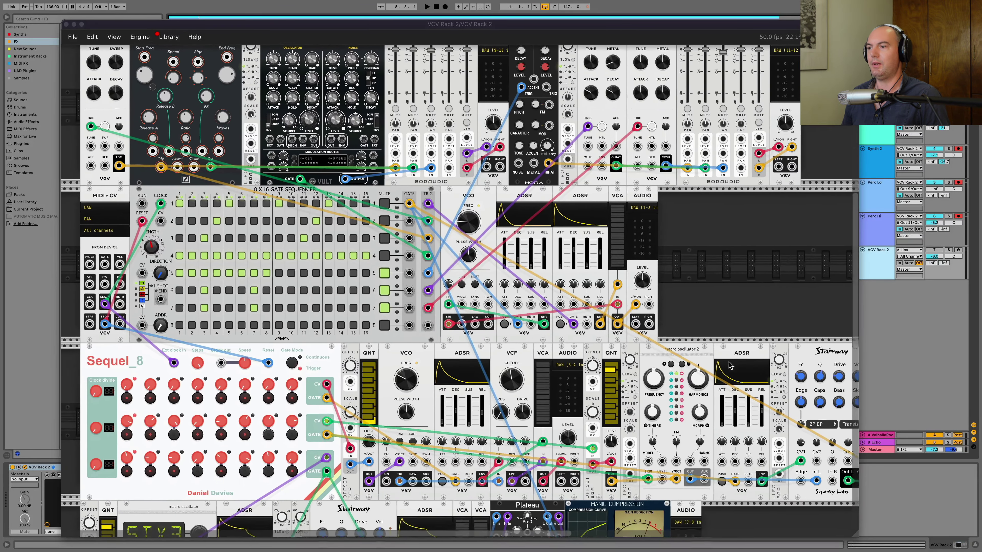
{"action": "scroll", "coordinate": [591, 253], "scroll_direction": "up", "scroll_amount": 3}
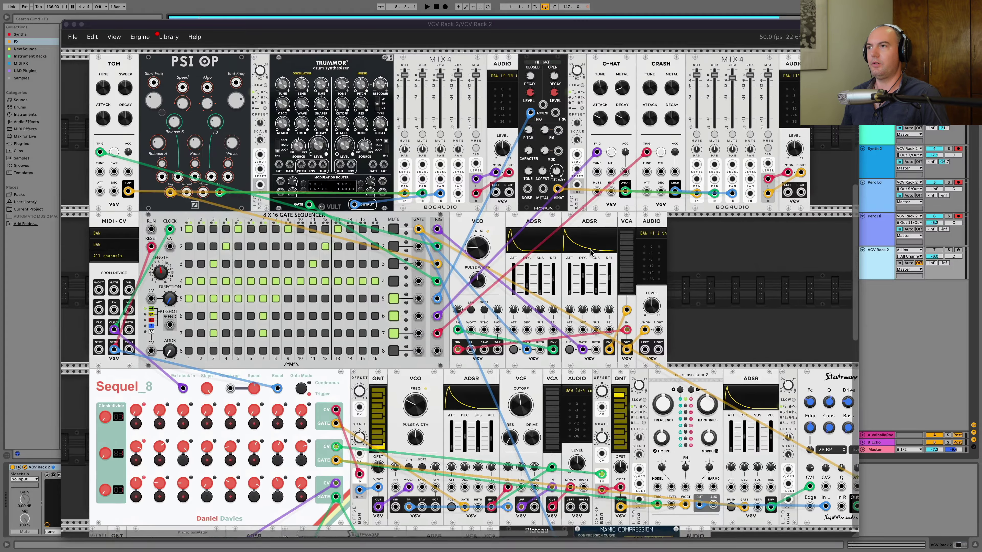
{"action": "scroll", "coordinate": [590, 253], "scroll_direction": "down", "scroll_amount": 10}
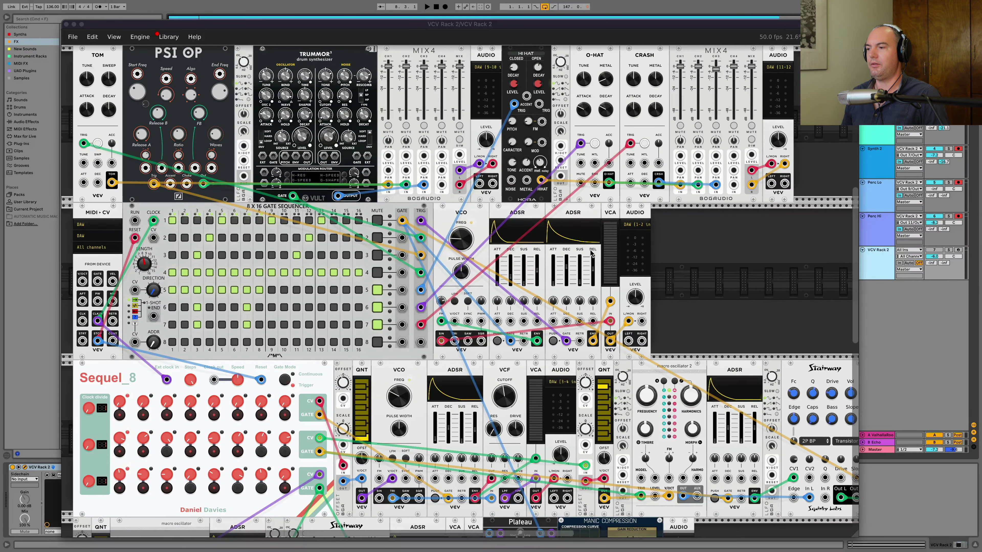